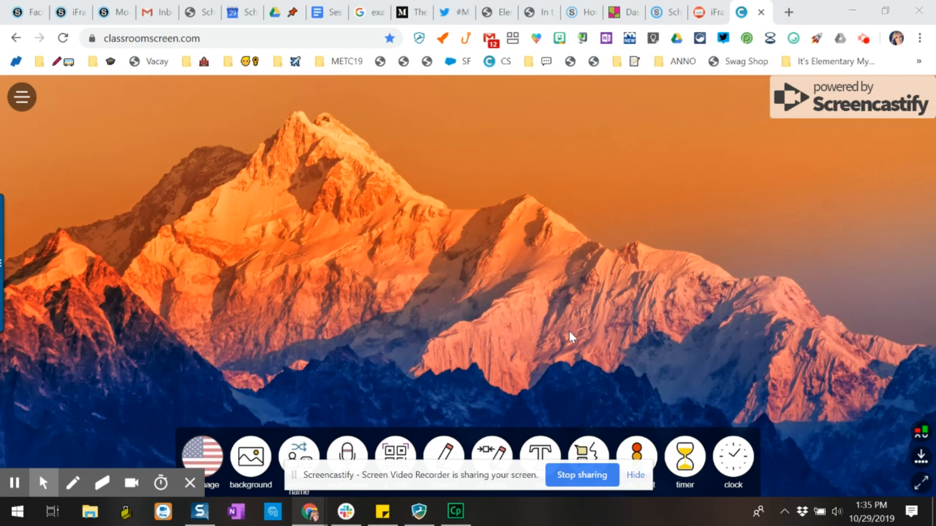
# Step: Dismiss the screen-sharing notice and copy the web address of the classroomscreen.com page
pyautogui.click(638, 479)
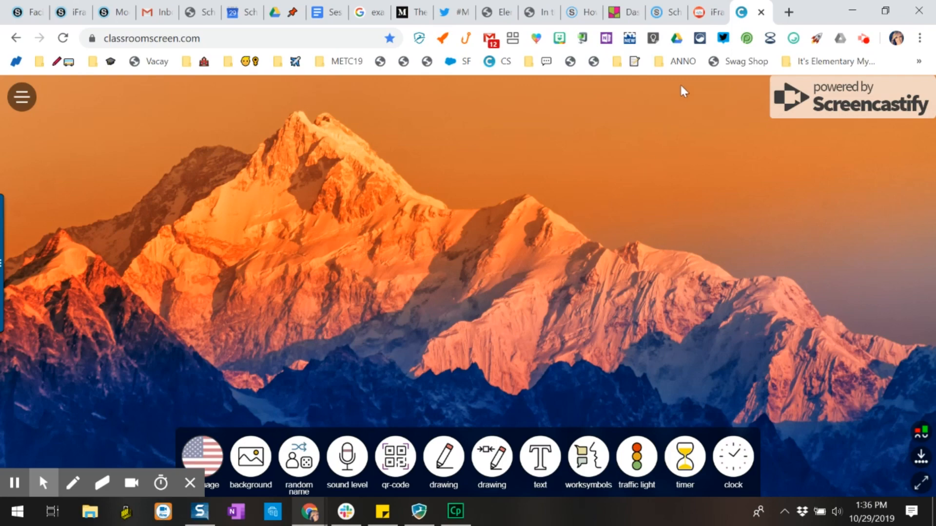
pyautogui.click(711, 13)
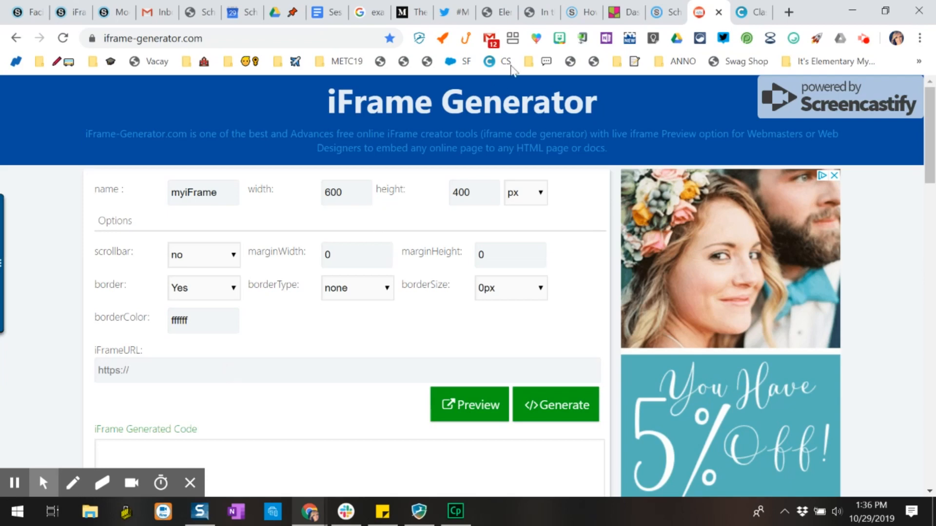
pyautogui.click(766, 14)
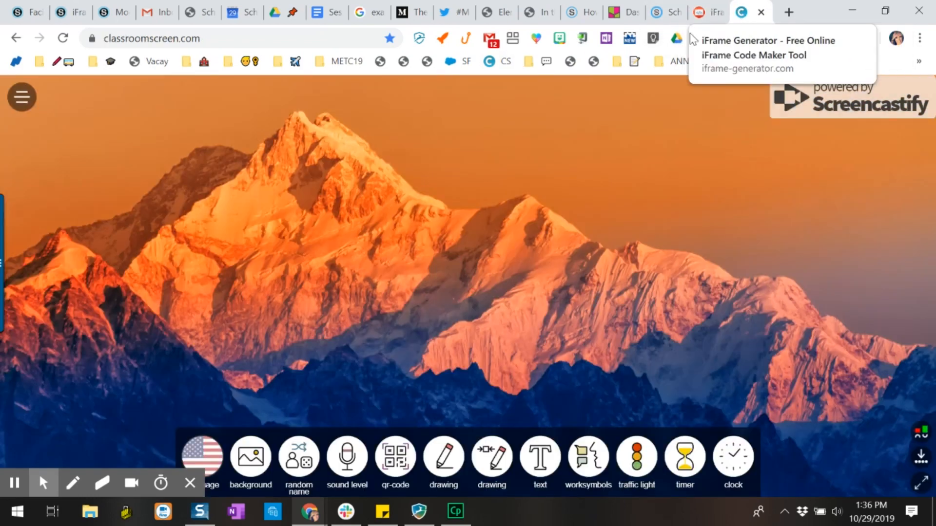
pyautogui.click(229, 37)
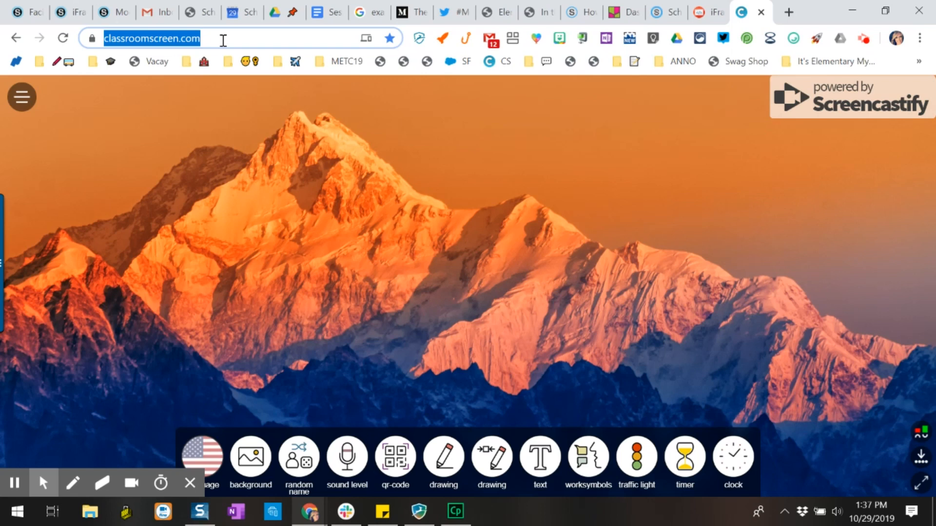
pyautogui.rightClick(223, 41)
pyautogui.click(263, 142)
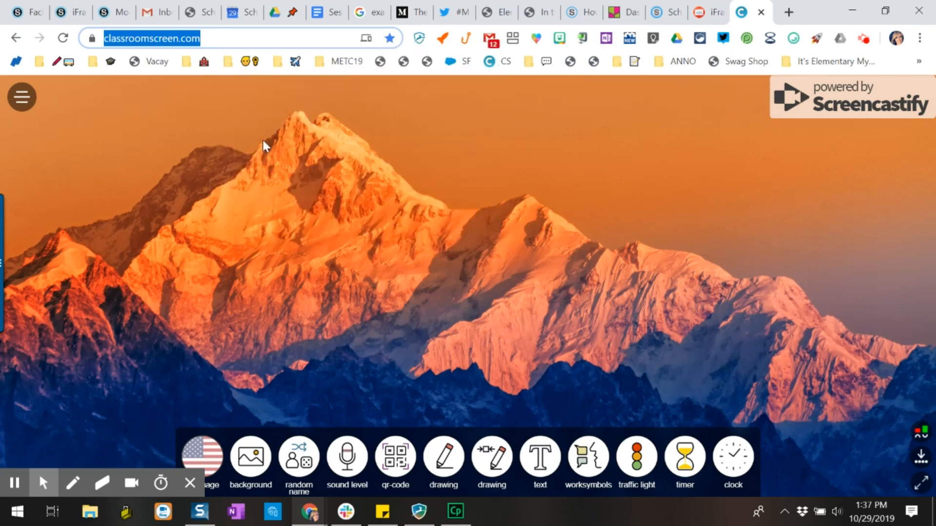
pyautogui.click(715, 19)
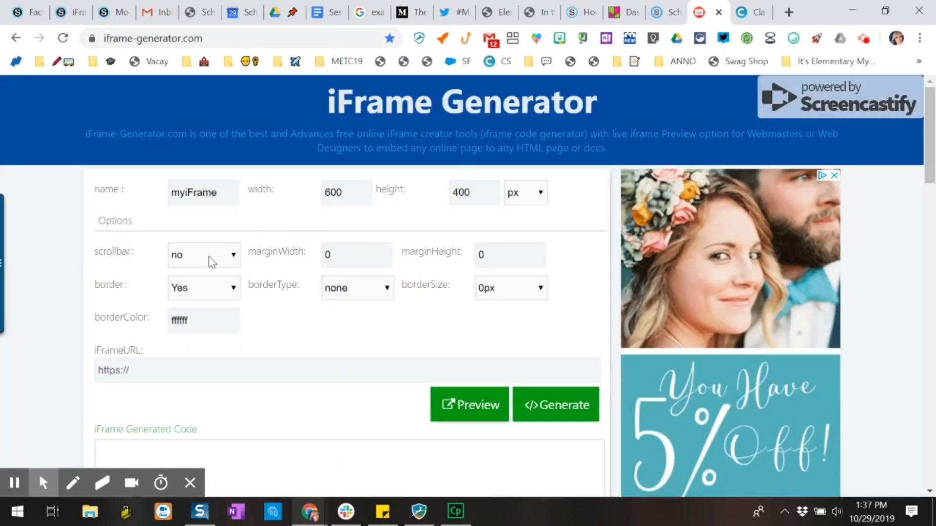
pyautogui.scroll(-3, 211, 262)
pyautogui.click(145, 299)
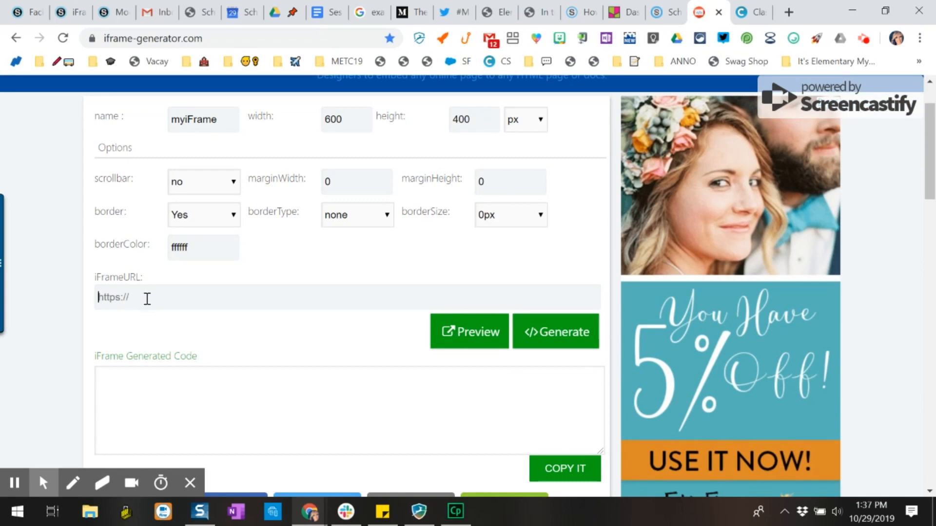
pyautogui.hotkey('ctrl', 'v')
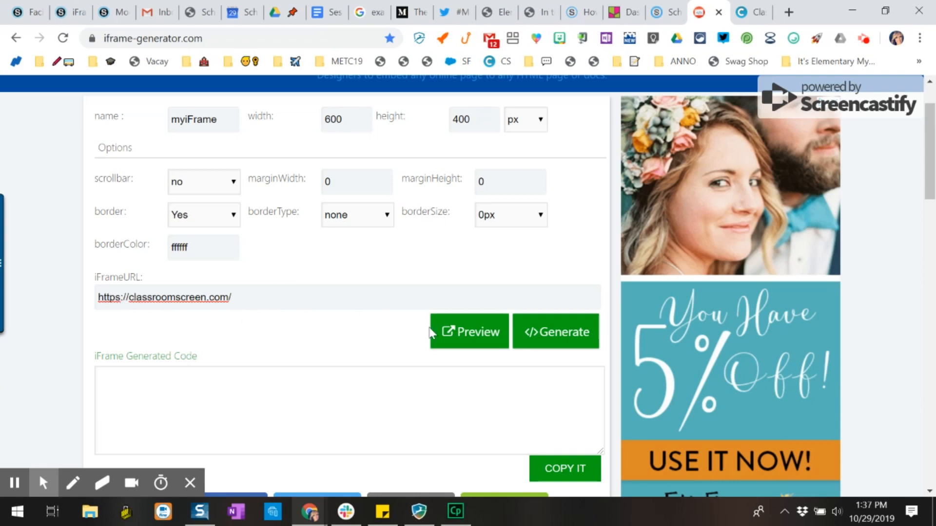
pyautogui.click(567, 338)
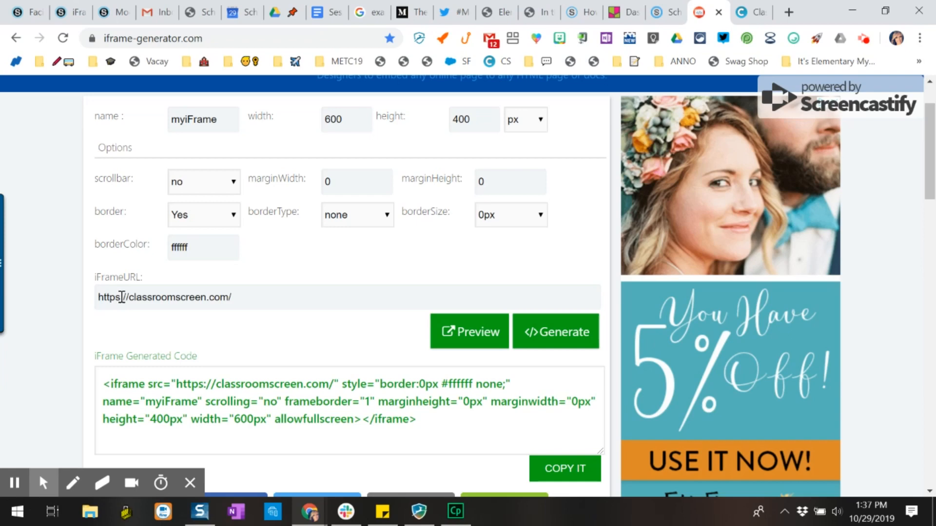
pyautogui.moveTo(122, 296); pyautogui.dragTo(96, 297)
pyautogui.click(258, 371)
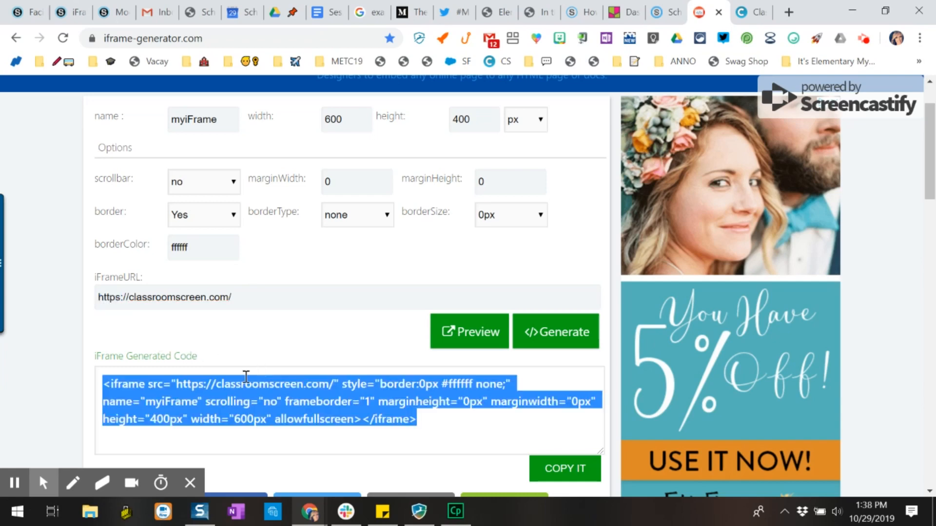
pyautogui.click(452, 349)
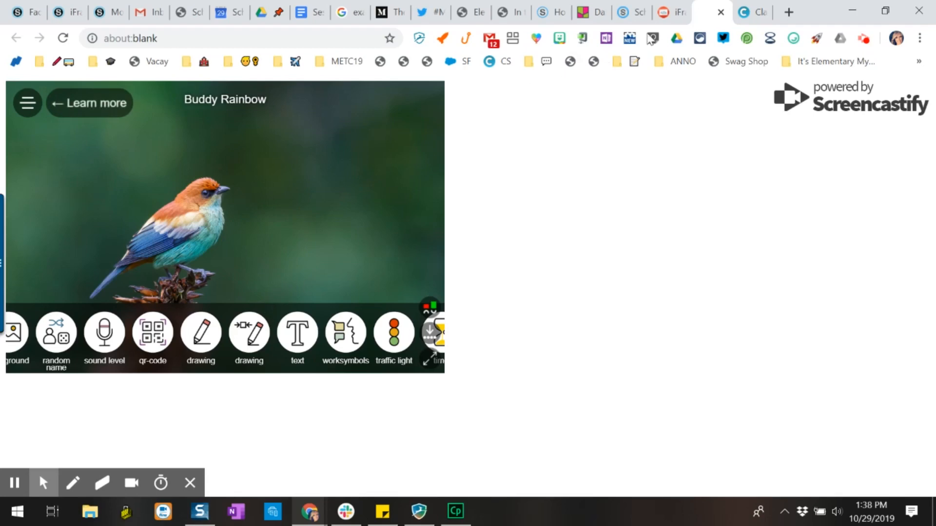
pyautogui.click(665, 19)
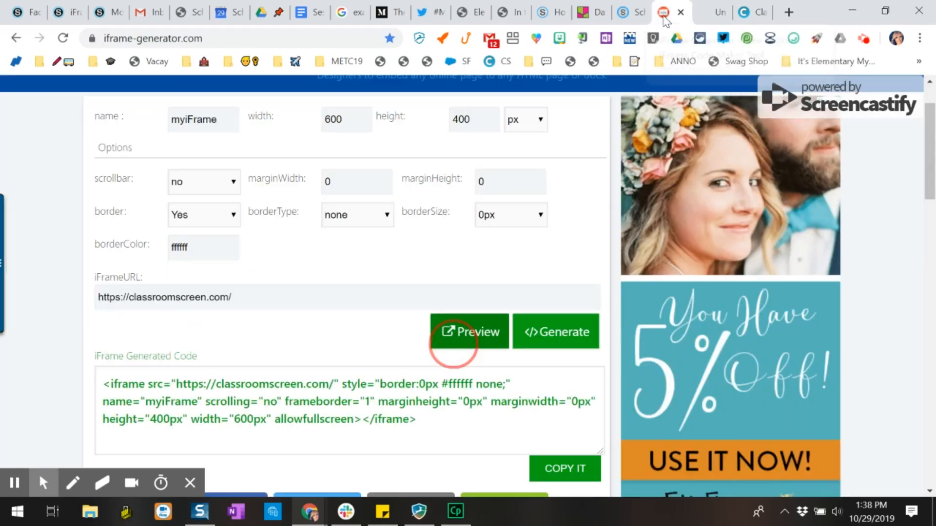
# Step: Copy the complete generated iframe code for classroomscreen.com
pyautogui.click(376, 386)
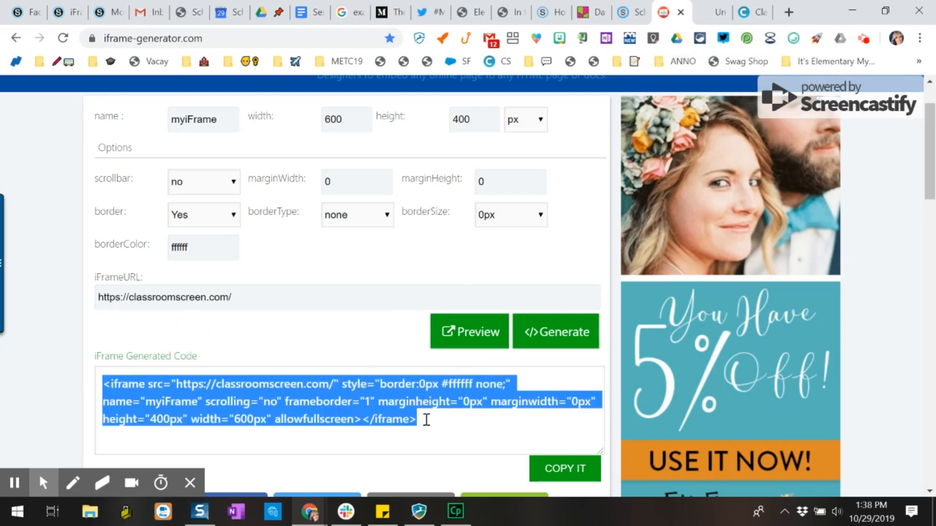
pyautogui.scroll(-1, 527, 451)
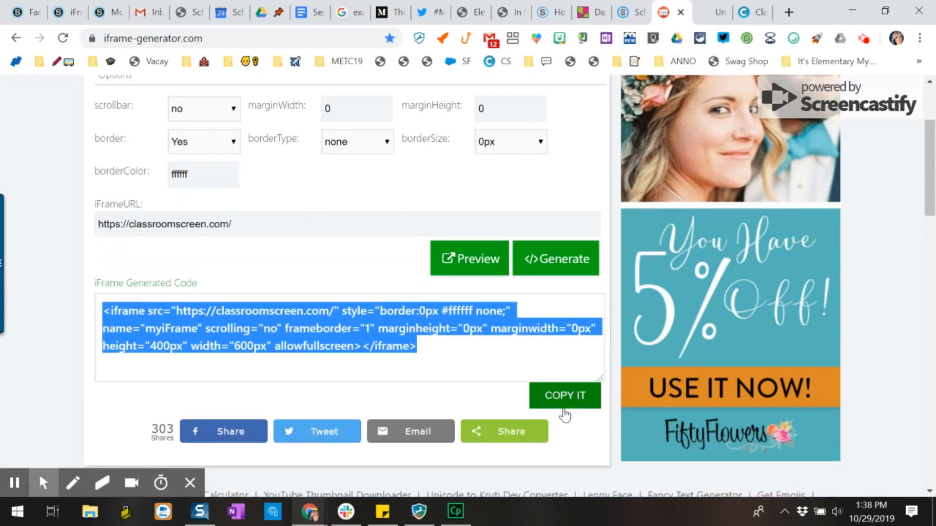
pyautogui.click(565, 400)
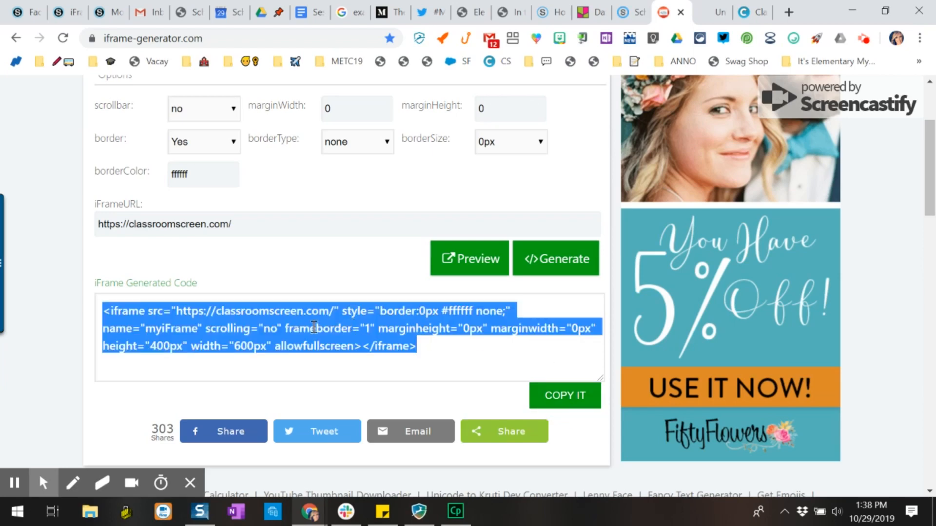
# Step: Switch to Schoology and open the page "iFrame Generators: Embedding the Impossible" for editing
pyautogui.click(101, 14)
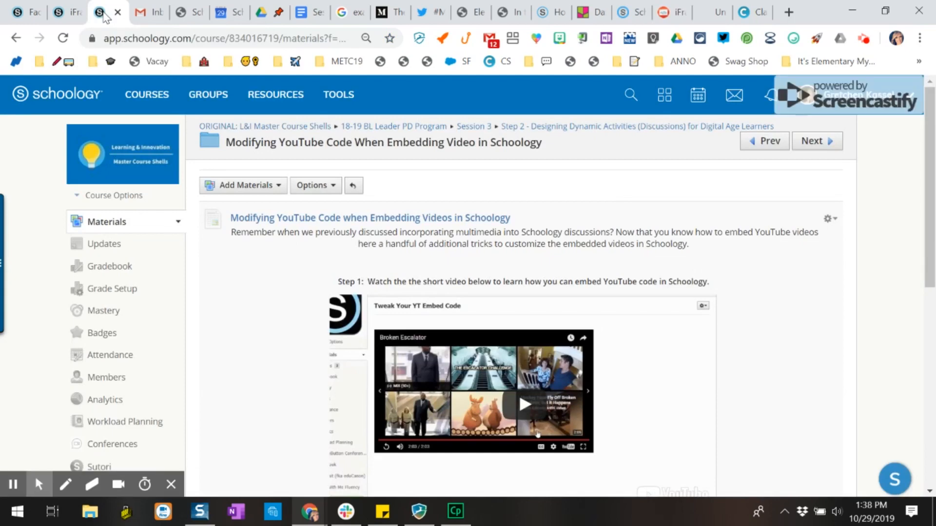
pyautogui.click(71, 13)
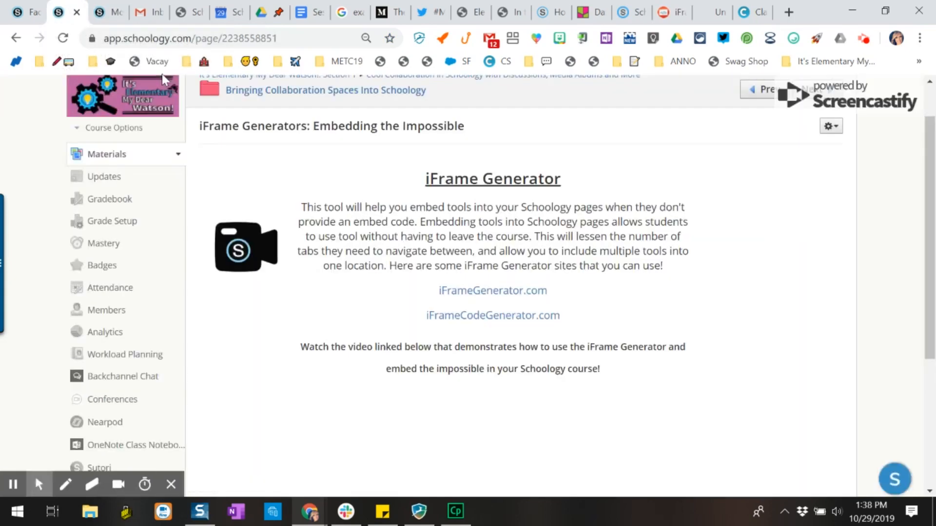
pyautogui.click(830, 128)
pyautogui.click(830, 148)
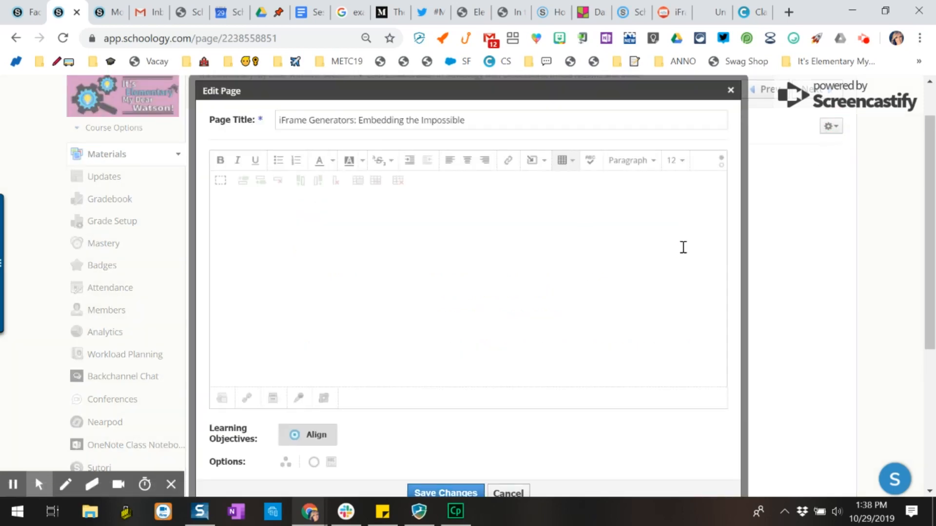
pyautogui.click(683, 258)
pyautogui.scroll(-1, 683, 258)
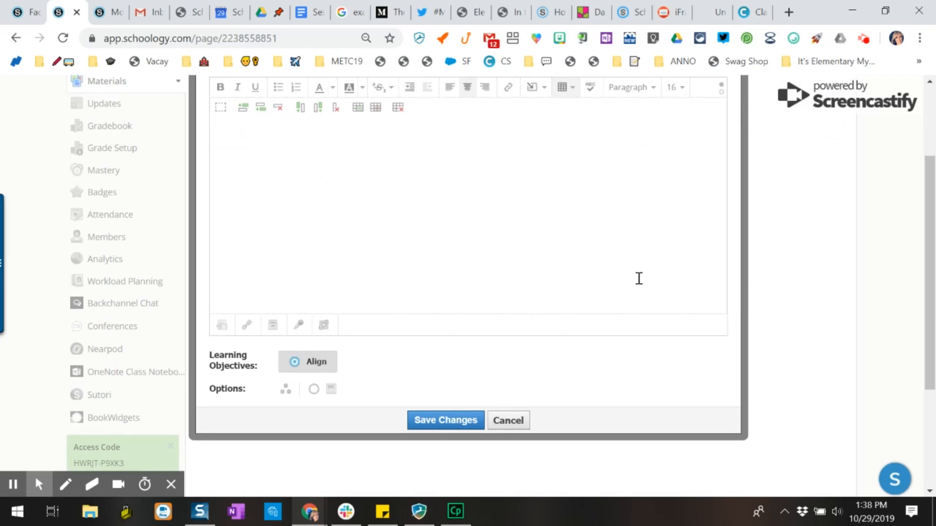
pyautogui.scroll(1, 638, 278)
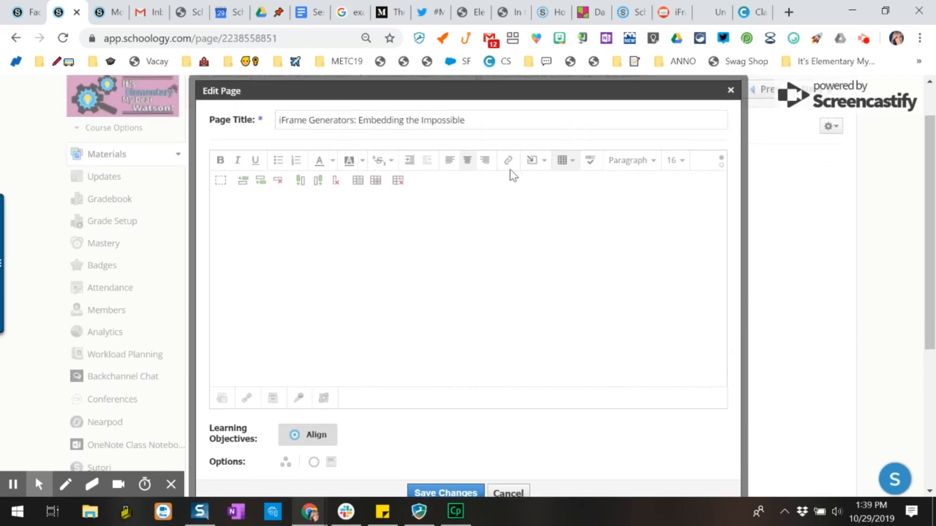
pyautogui.scroll(-3, 700, 341)
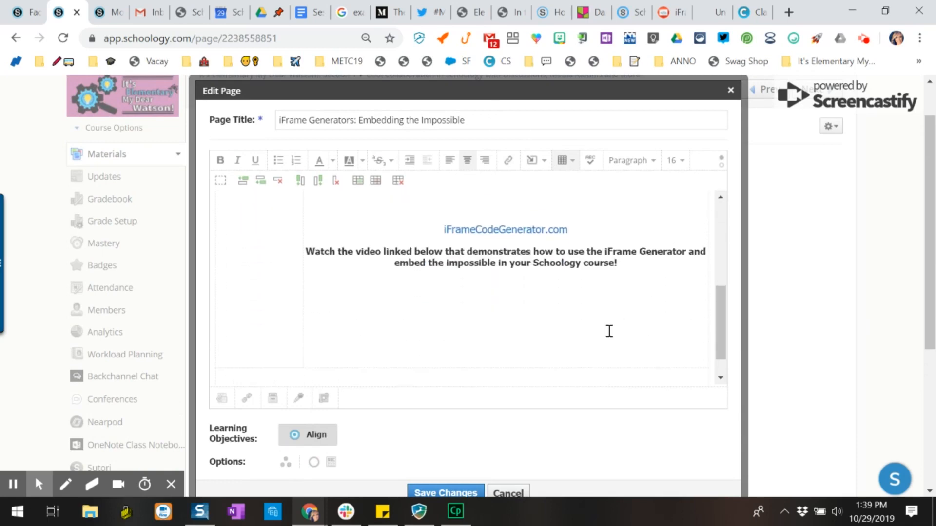
# Step: Insert web media below the "Watch the video linked below" paragraph, using the copied iframe code as the embed
pyautogui.click(521, 322)
pyautogui.click(541, 171)
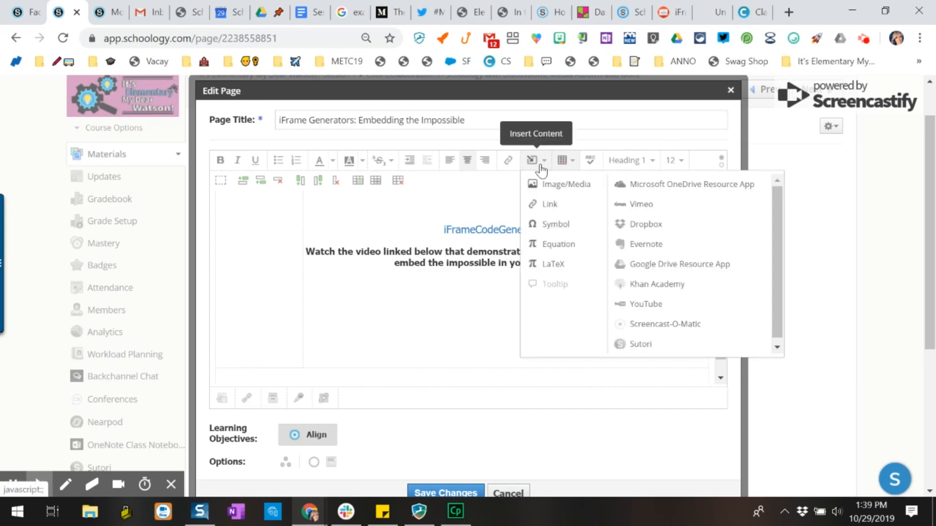
pyautogui.click(593, 194)
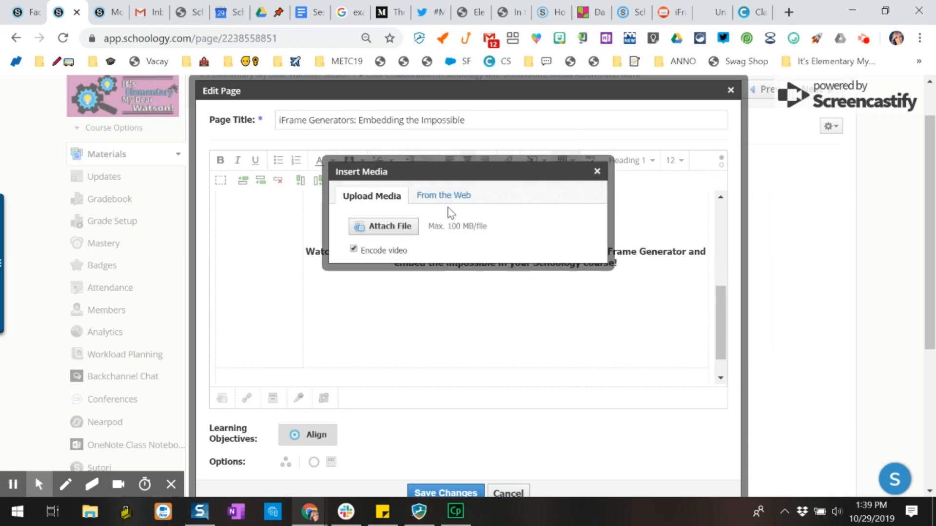
pyautogui.doubleClick(443, 204)
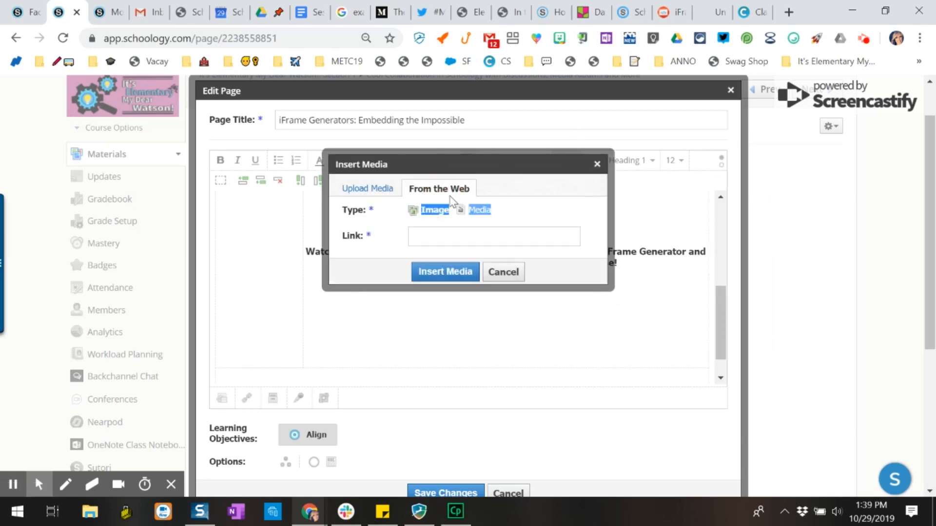
pyautogui.click(482, 212)
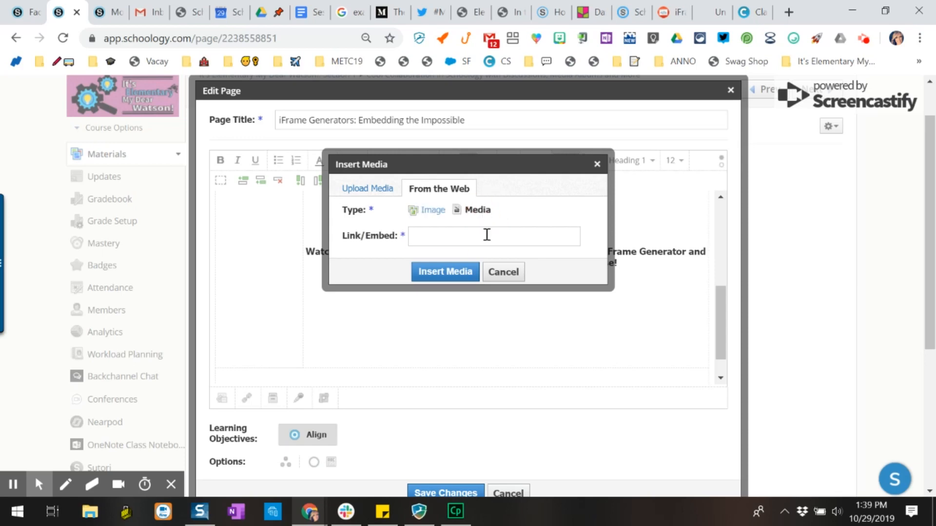
pyautogui.click(487, 235)
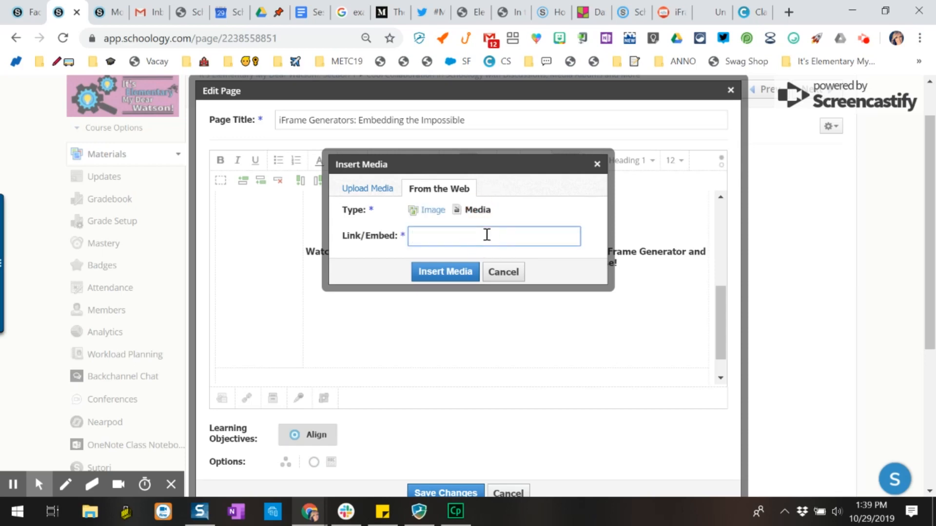
pyautogui.hotkey('ctrl', 'v')
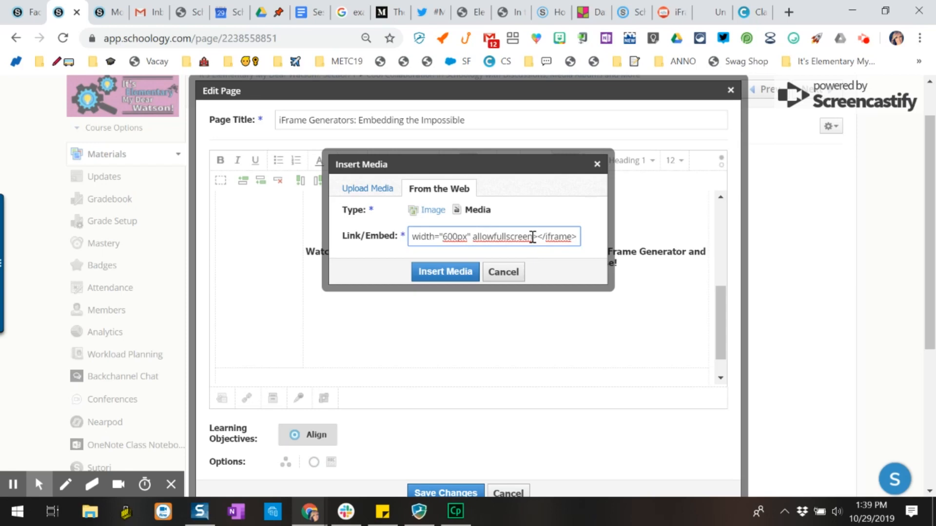
pyautogui.click(454, 274)
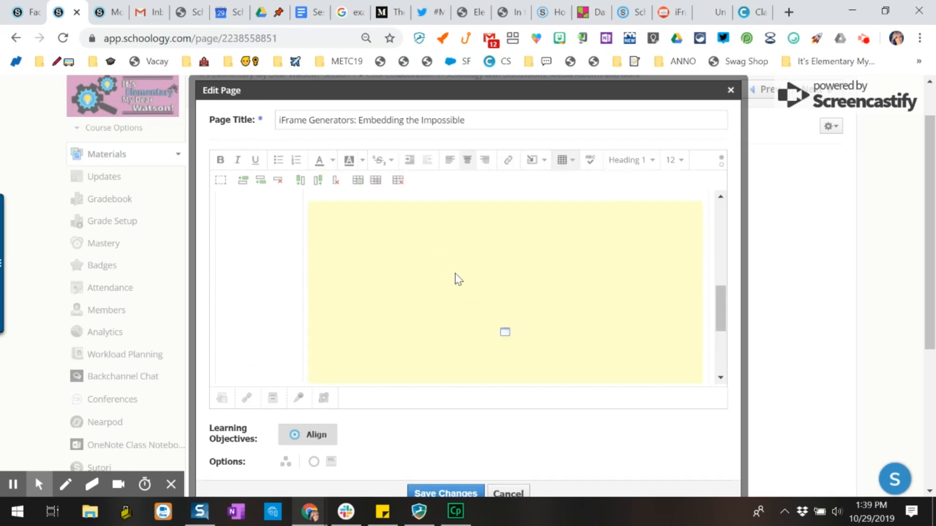
# Step: Enlarge the embedded iframe past its original size from one corner, then shrink it slightly from the opposite corner
pyautogui.scroll(-1, 526, 291)
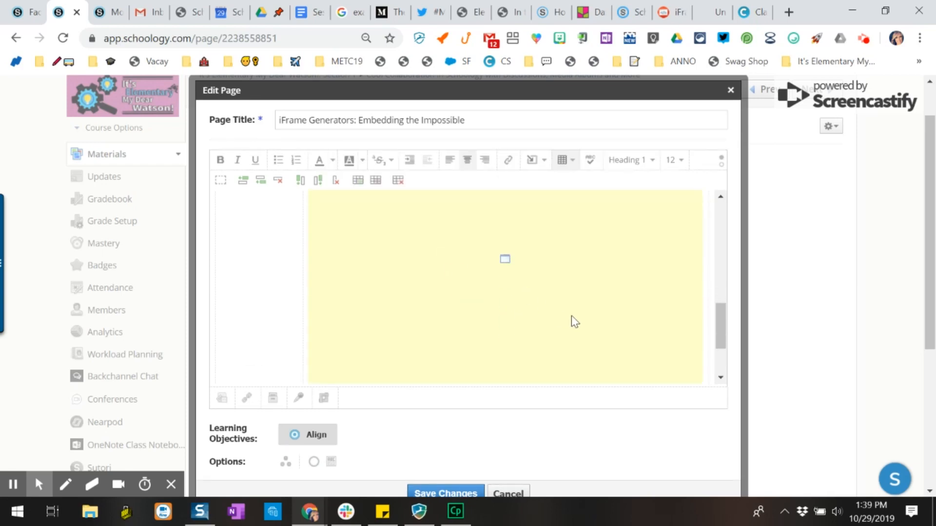
pyautogui.scroll(-1, 520, 289)
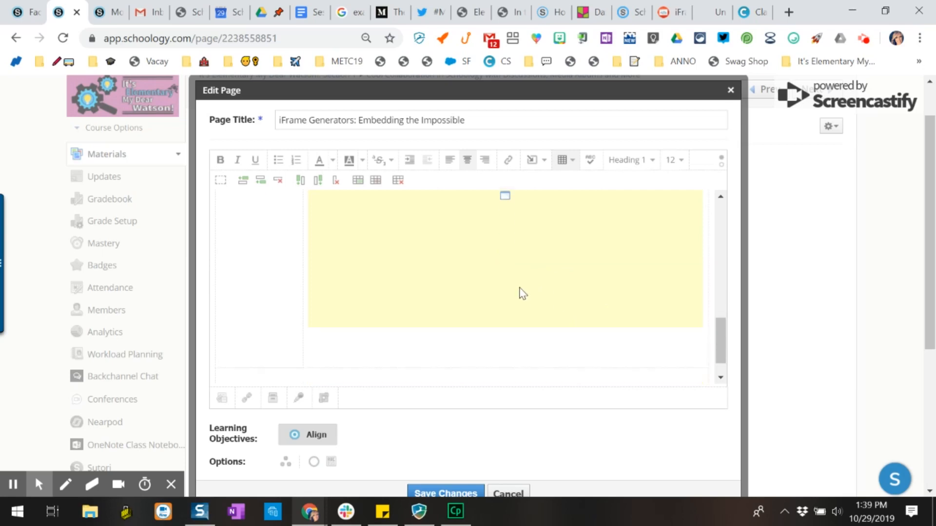
pyautogui.scroll(-1, 519, 291)
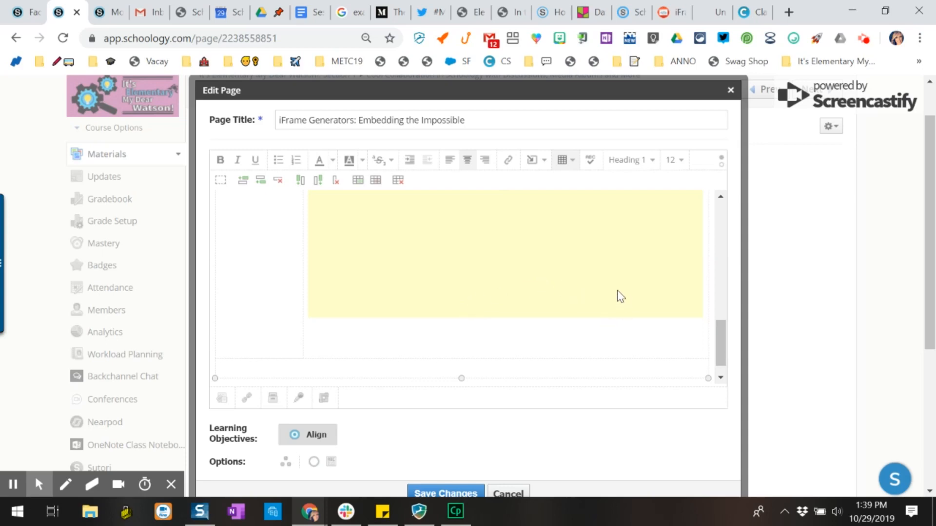
pyautogui.click(567, 287)
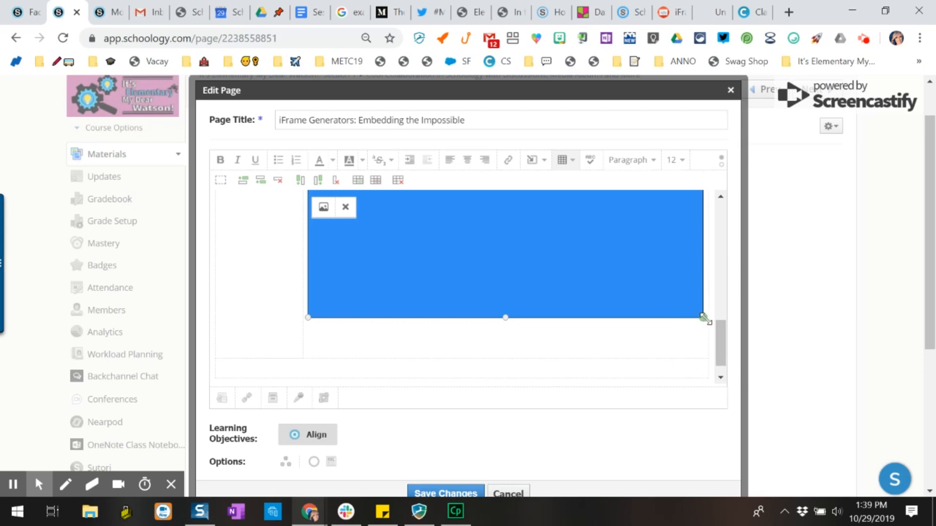
pyautogui.moveTo(704, 318); pyautogui.dragTo(740, 361)
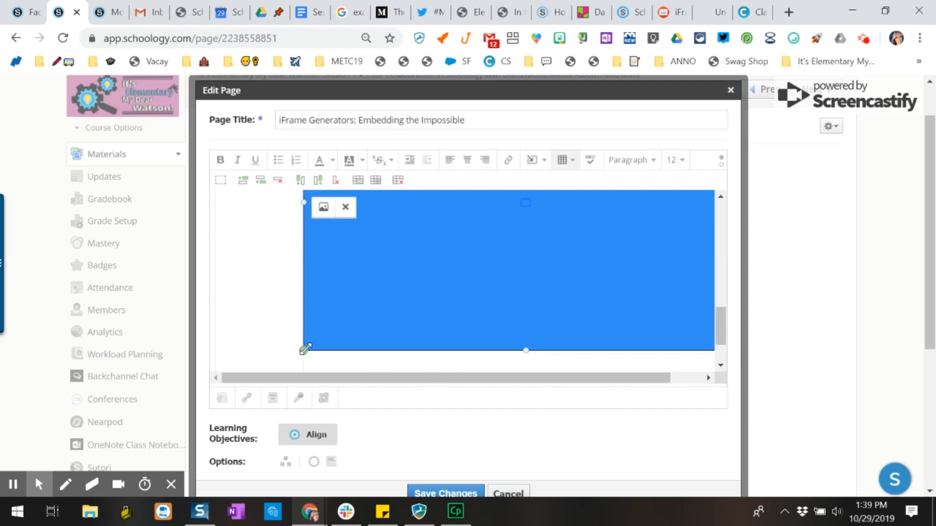
pyautogui.moveTo(303, 349); pyautogui.dragTo(328, 330)
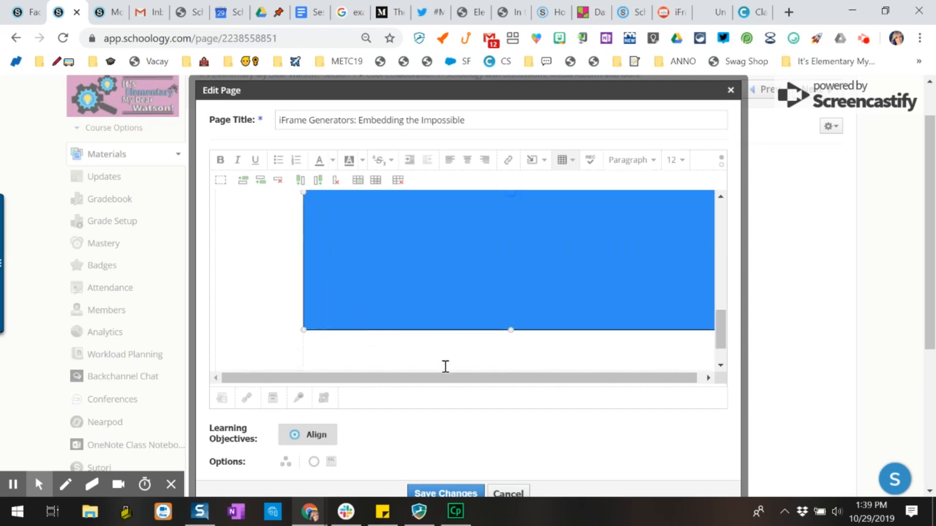
# Step: Save the page changes and view the embedded classroomscreen below the video paragraph
pyautogui.scroll(-2, 445, 458)
pyautogui.click(445, 420)
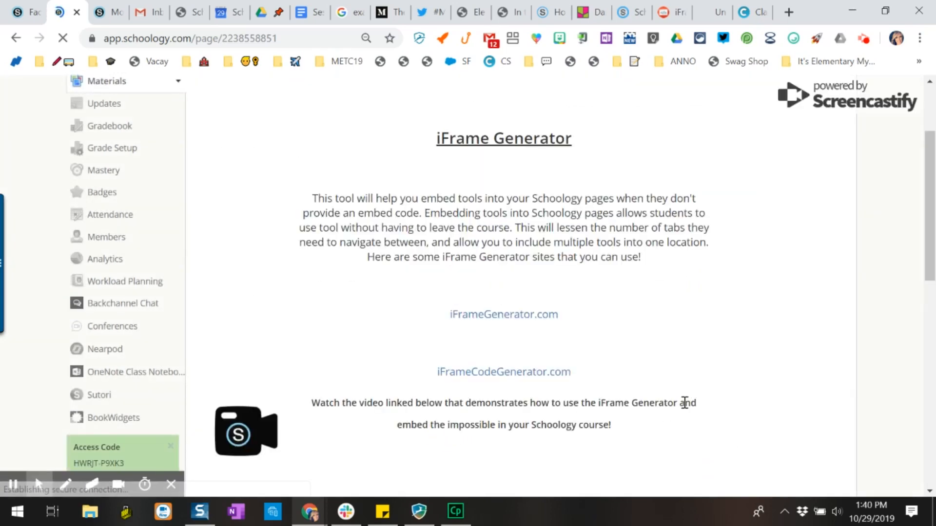
pyautogui.scroll(-3, 582, 331)
pyautogui.scroll(-1, 582, 331)
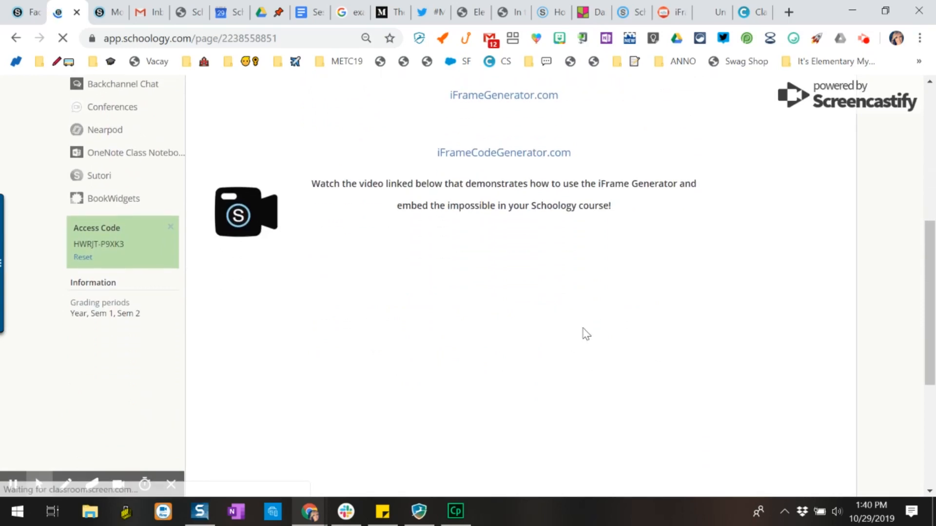
pyautogui.scroll(-1, 605, 331)
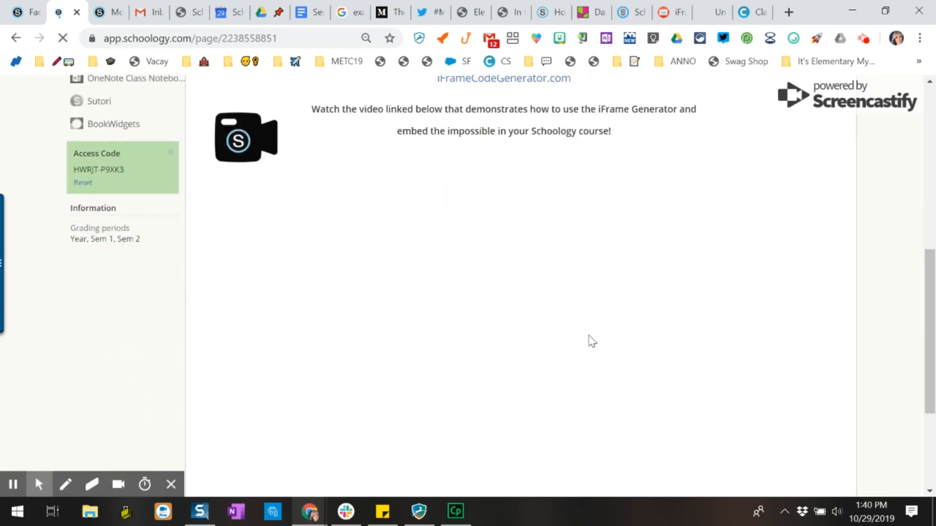
pyautogui.scroll(-1, 589, 340)
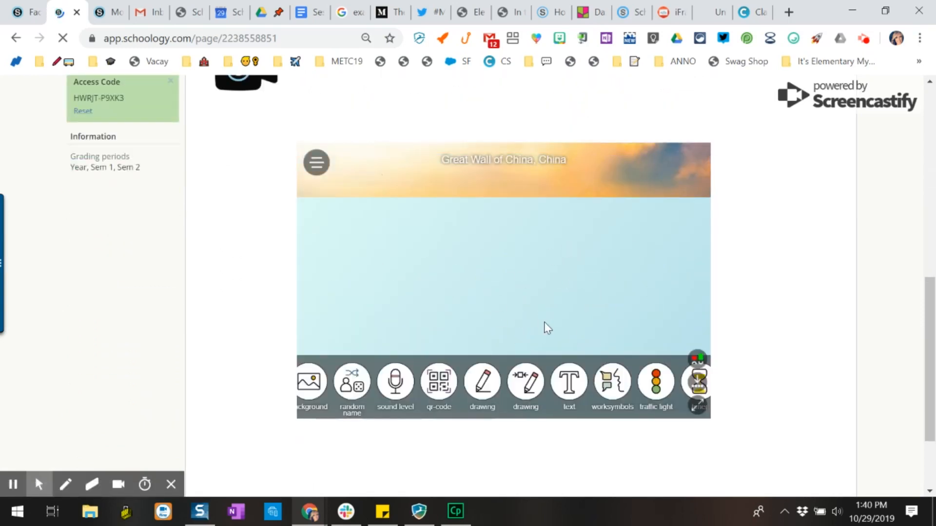